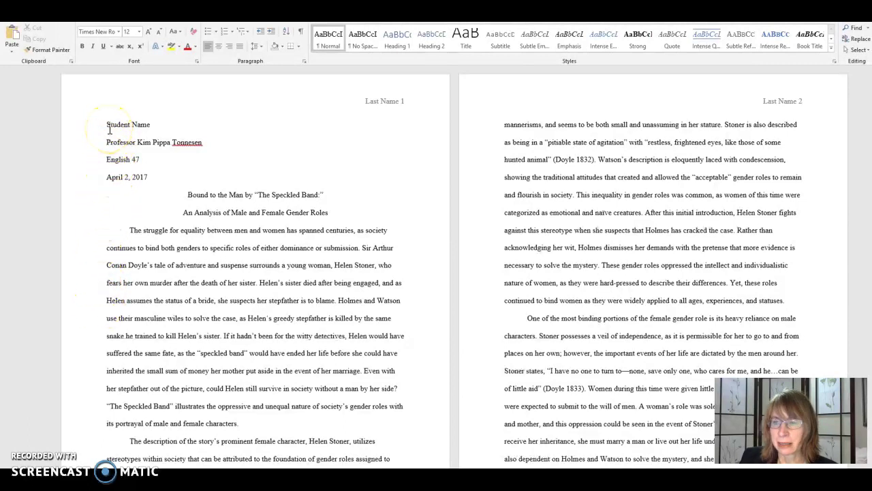
- Scroll through the essay to review the heading and body text
left_click(72, 136)
left_click(104, 139)
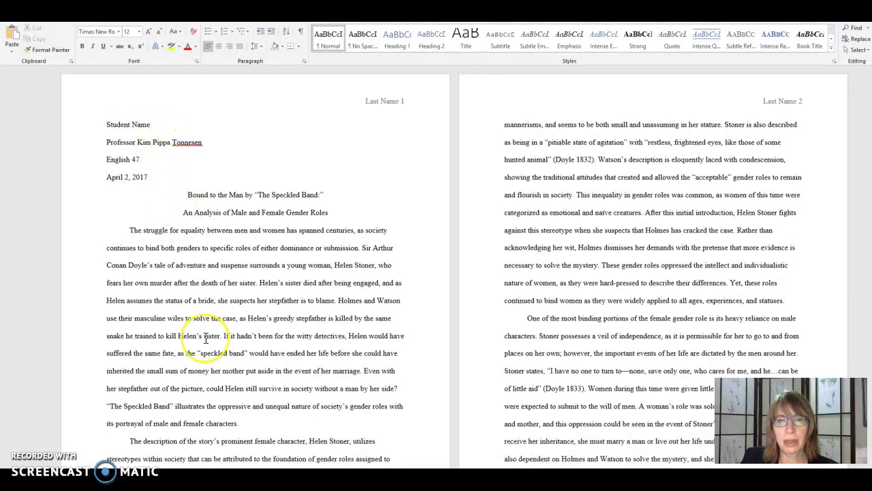
scroll(204, 336, "down", 4)
scroll(205, 337, "down", 5)
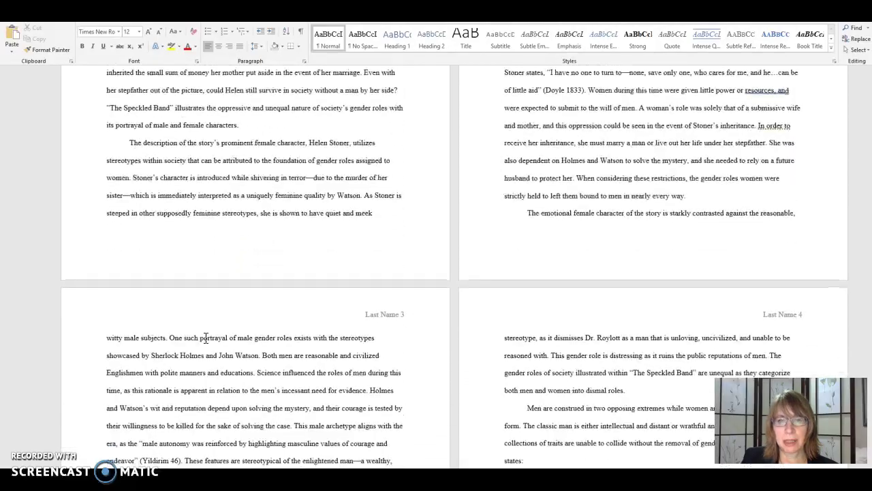
scroll(205, 337, "up", 6)
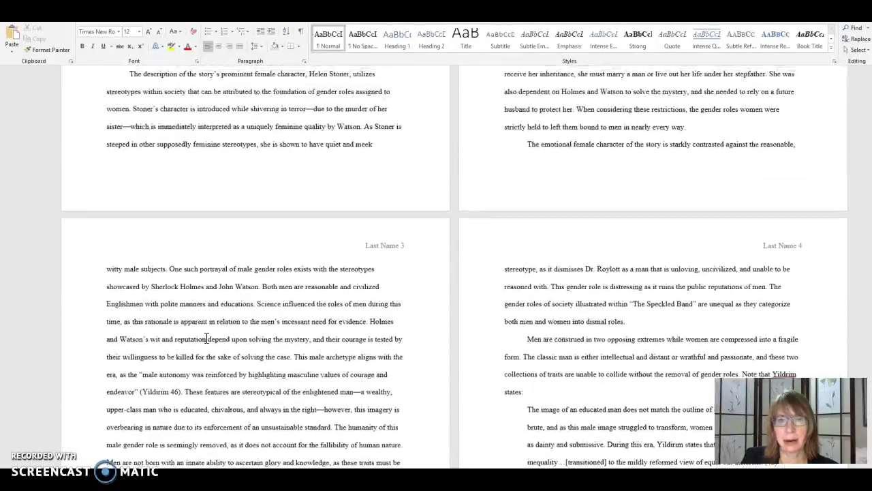
scroll(206, 337, "up", 3)
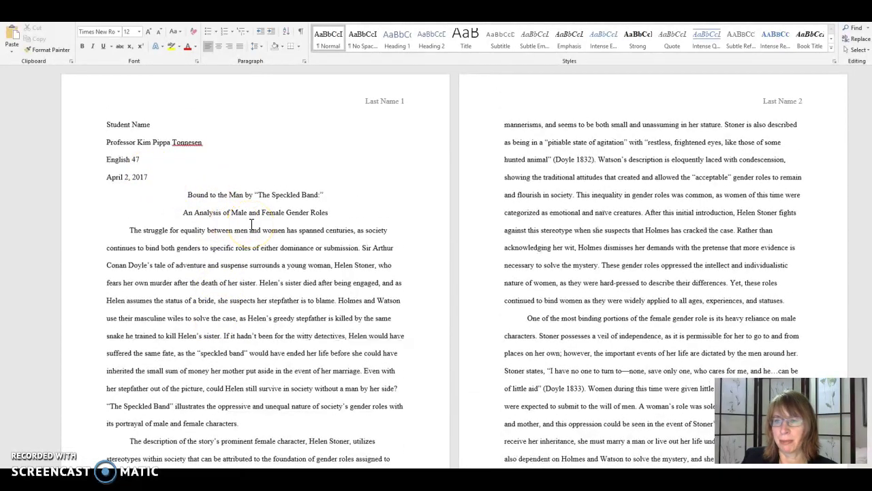
scroll(272, 395, "down", 1)
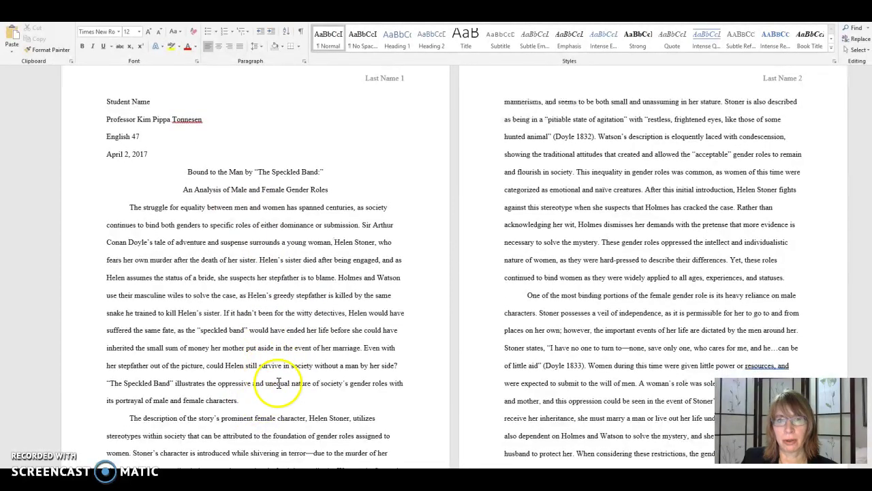
scroll(278, 384, "up", 1)
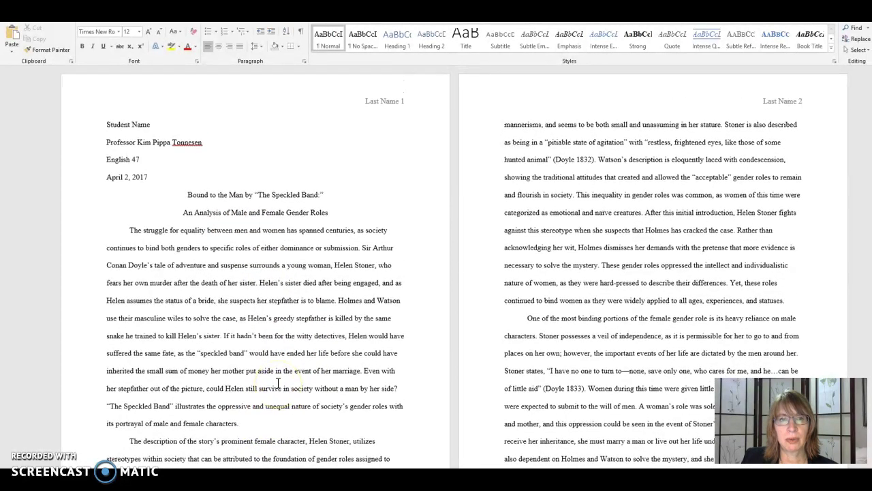
- Check the heading's Double line spacing in the Paragraph dialog and cancel without changes
left_click(304, 61)
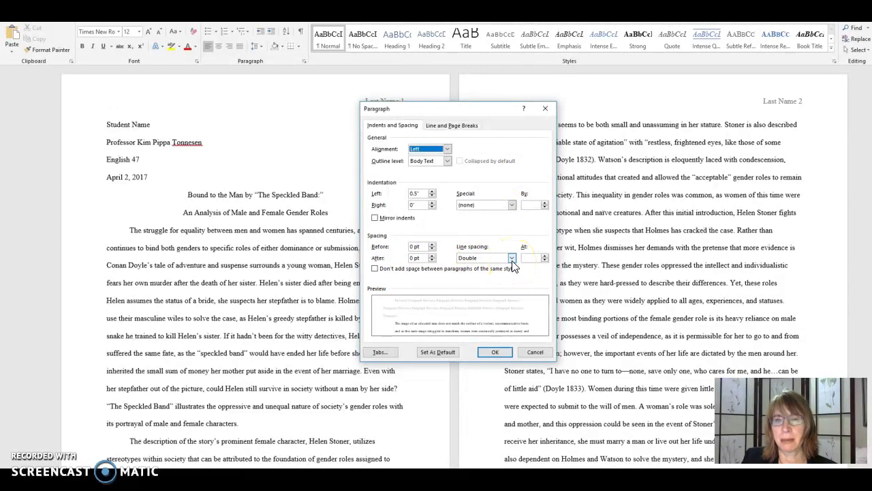
left_click(512, 260)
left_click(512, 260)
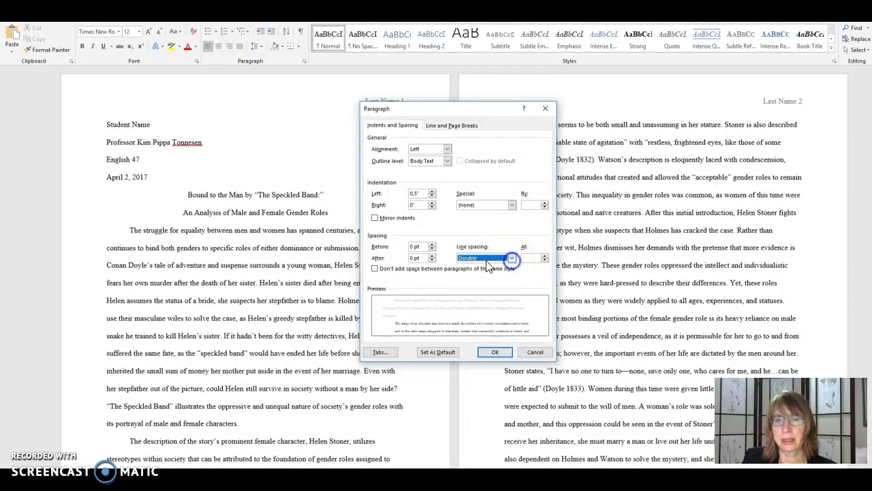
left_click(375, 268)
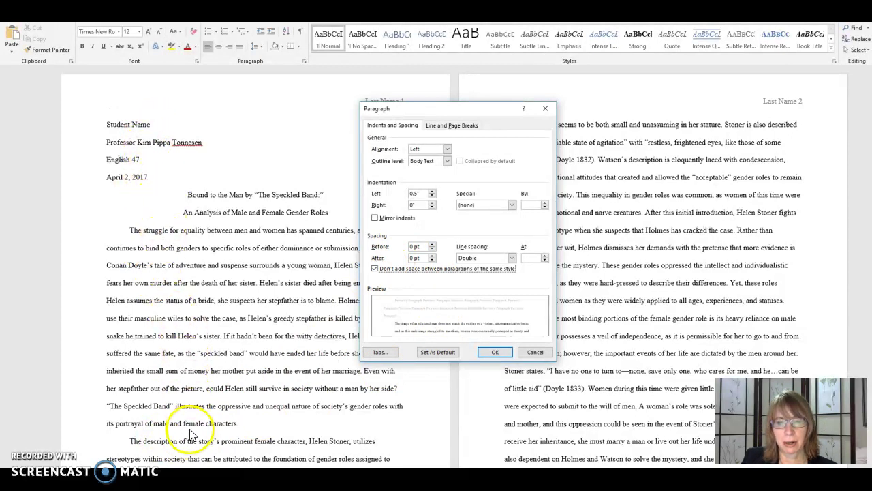
left_click(532, 353)
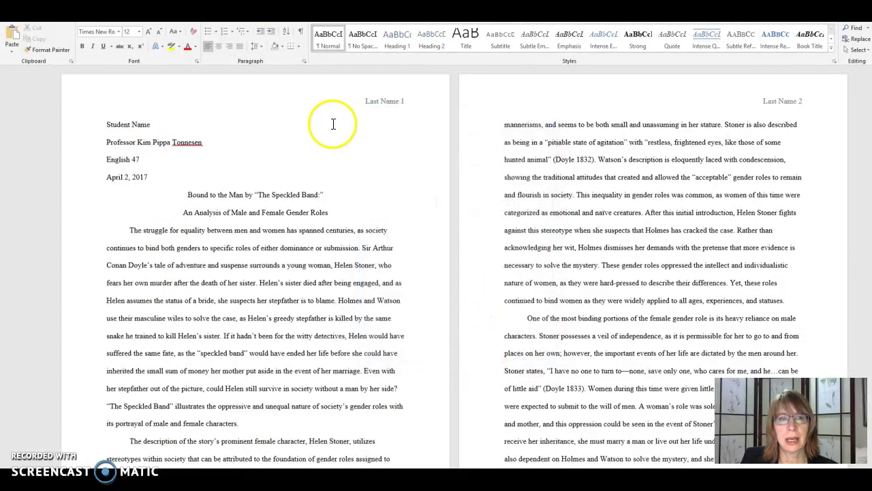
left_click_drag(164, 179, 95, 134)
left_click(210, 176)
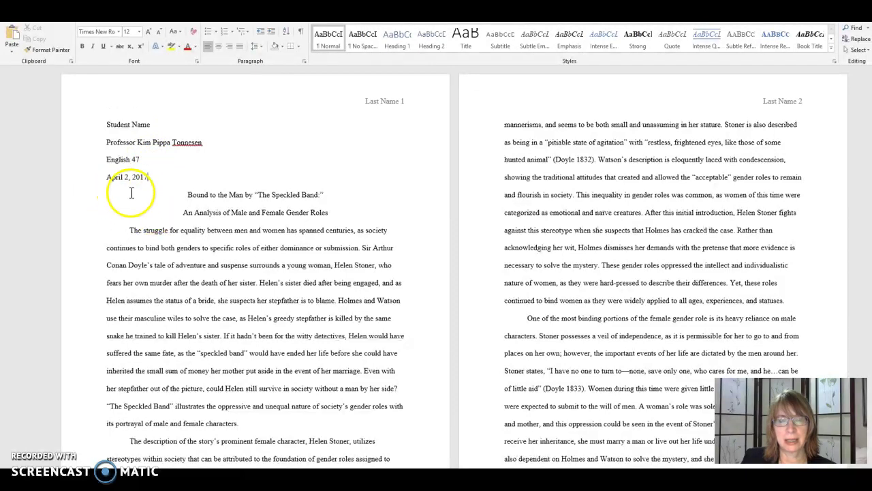
- Replace the 'April 2, 2017' heading date with '2 April 2017'
left_click(95, 180)
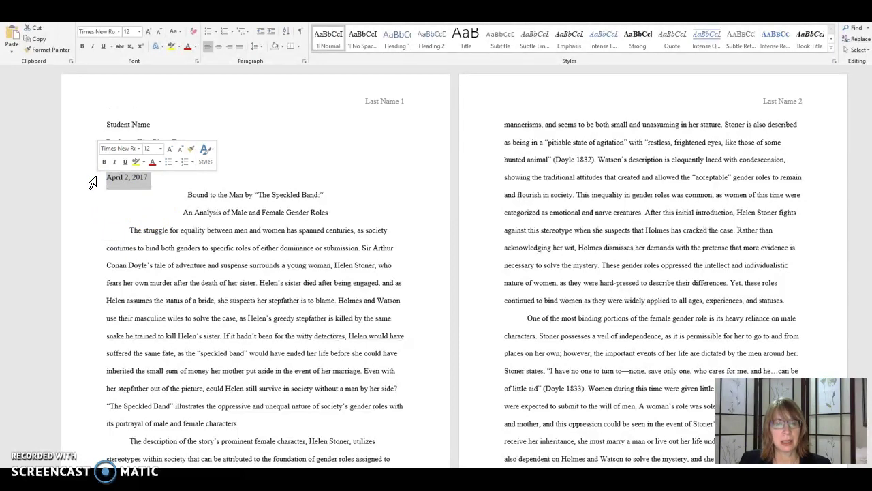
type("2")
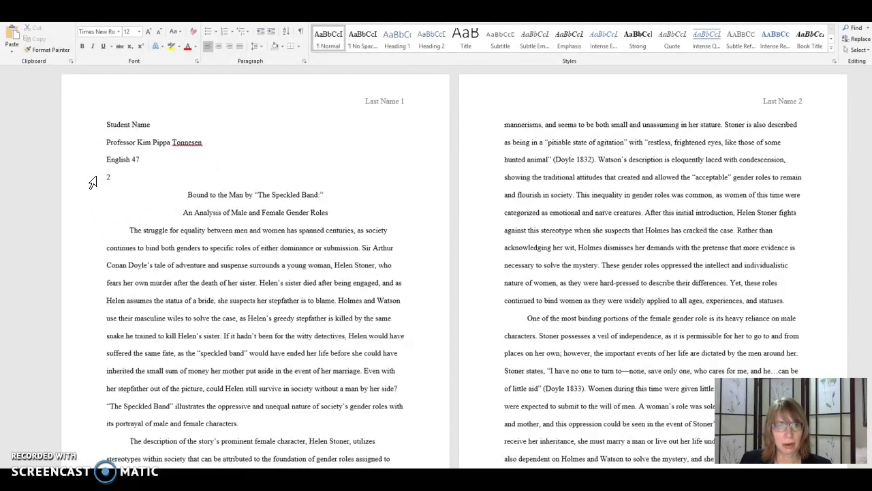
type(" April 2017")
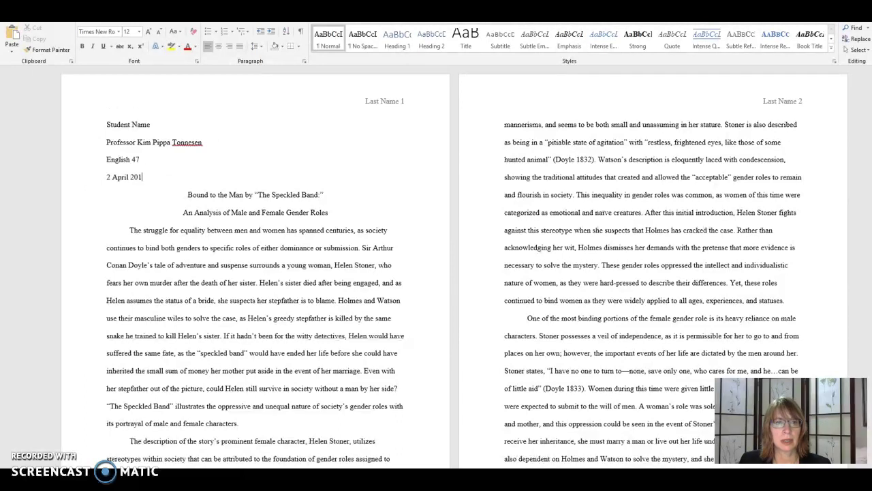
left_click(90, 186)
left_click(106, 193)
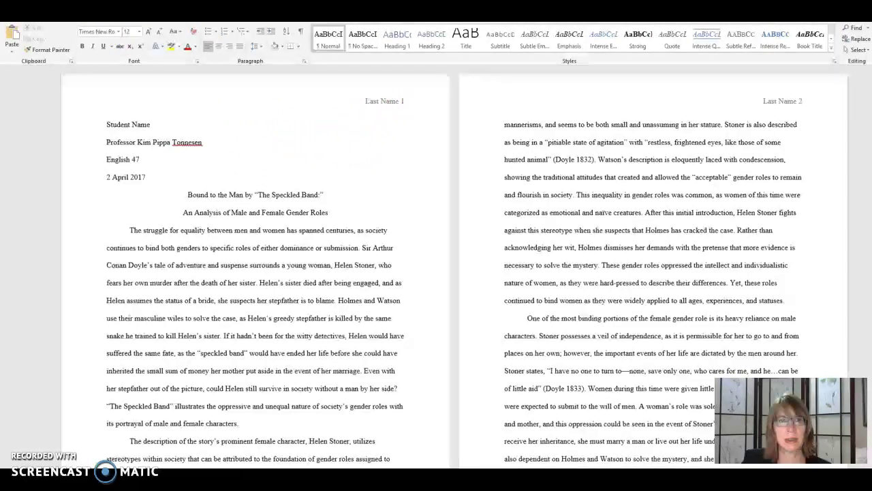
- Insert a Plain Number 3 top-right page number and type 'Last Name' before it
left_click(65, 15)
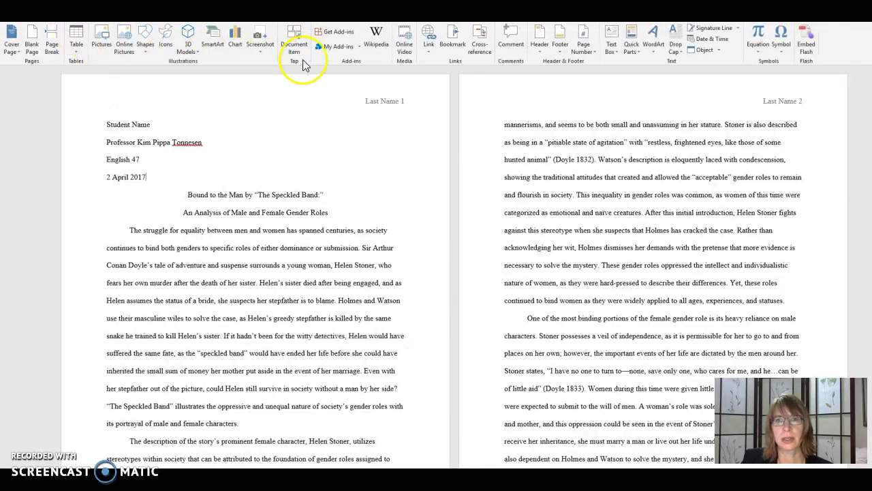
left_click(590, 47)
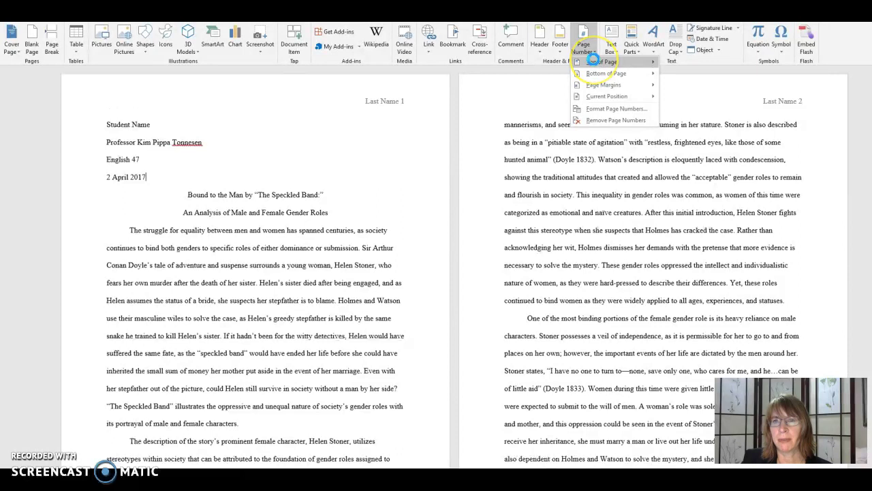
mouse_move(593, 61)
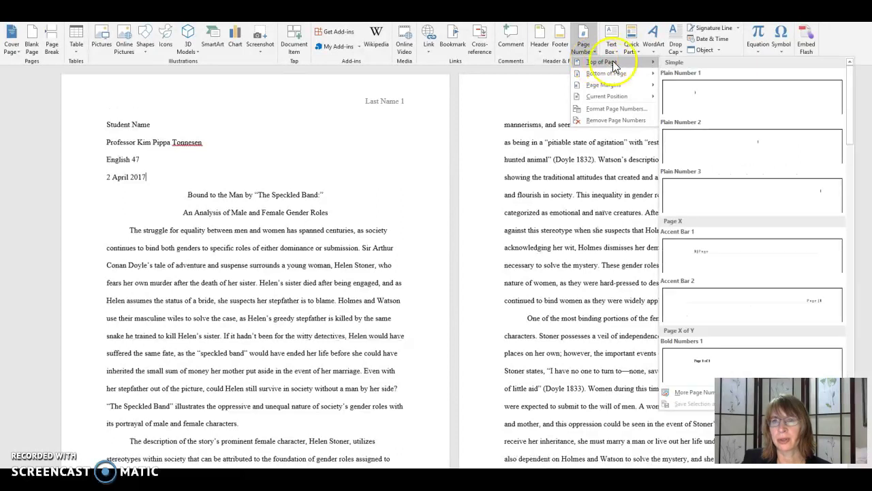
left_click(813, 203)
left_click(406, 109)
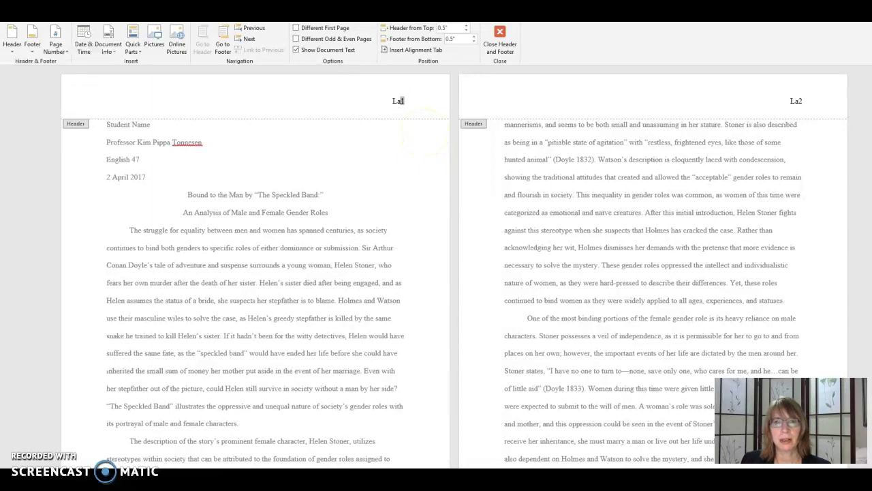
type("Last Name")
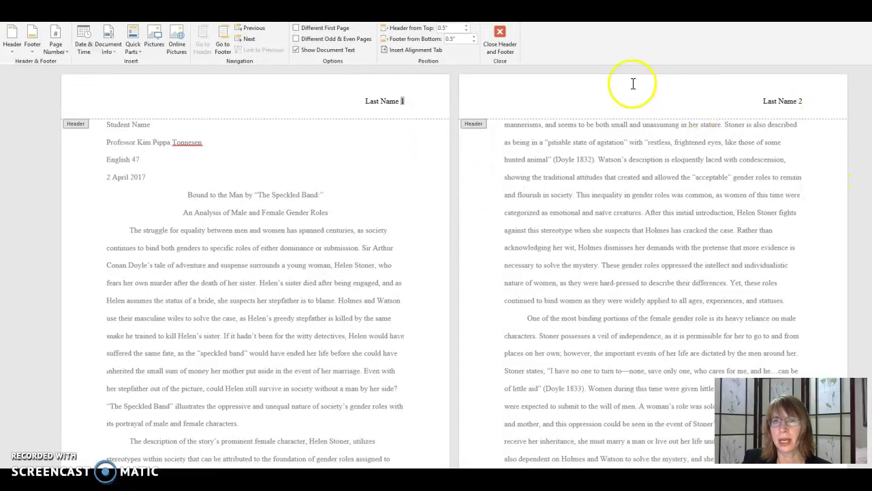
- Close the header and scroll through pages 1–4 to check the 'Last Name' headers
left_click(501, 47)
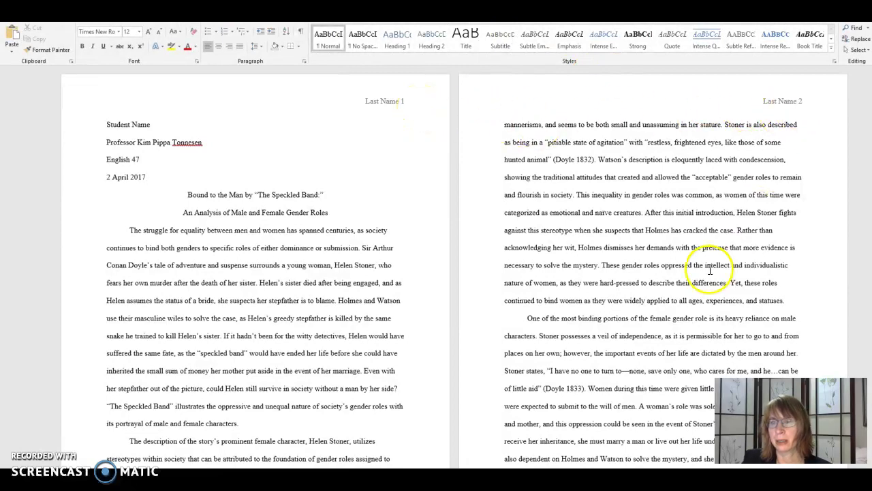
scroll(712, 269, "down", 3)
scroll(714, 268, "down", 5)
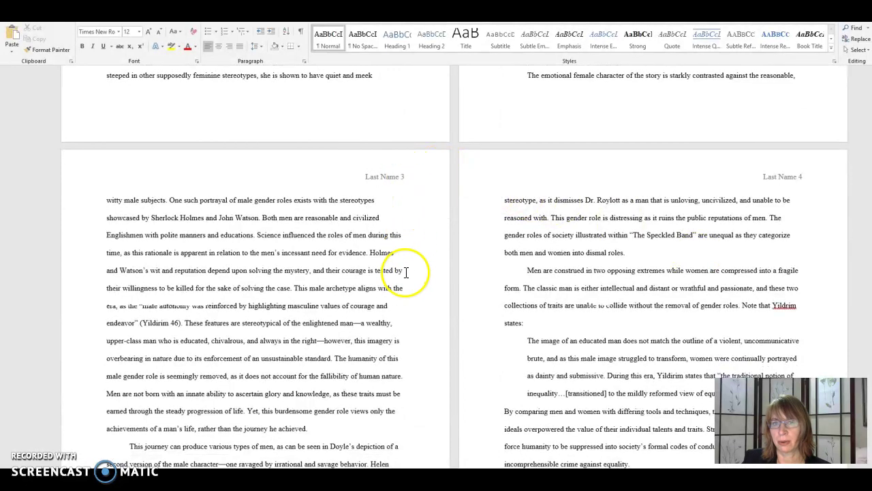
scroll(456, 331, "up", 8)
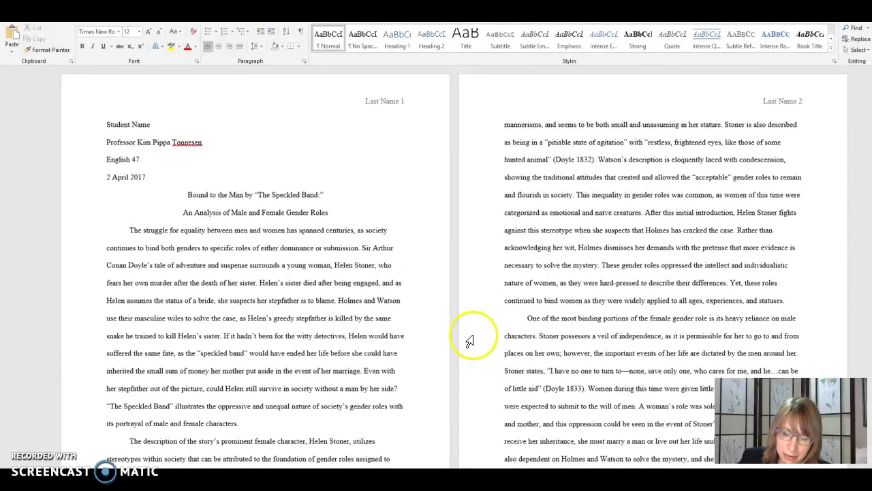
scroll(475, 345, "down", 4)
scroll(485, 341, "down", 6)
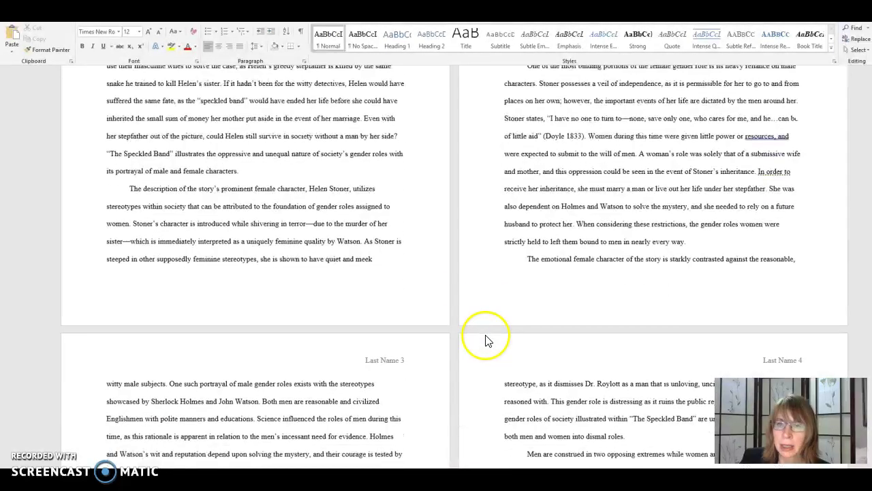
scroll(481, 341, "down", 1)
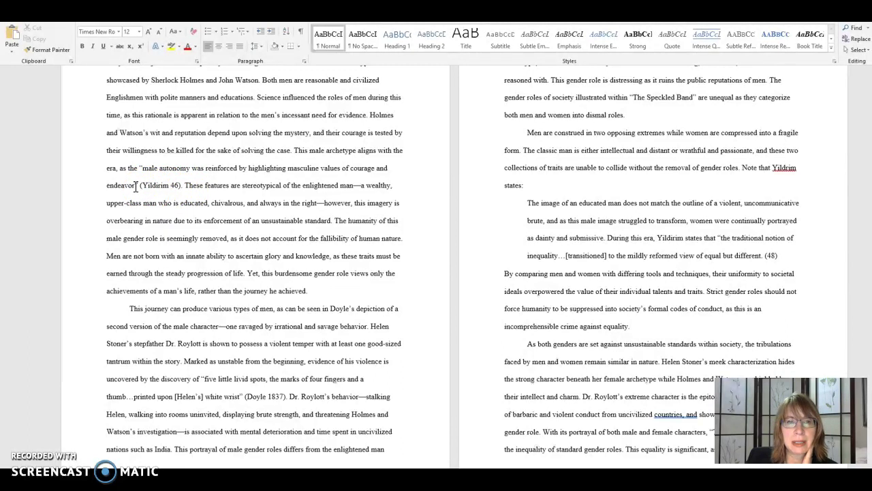
- Type the closing quotation mark after 'endeavor', just before (Yildirim 46)
type("\"")
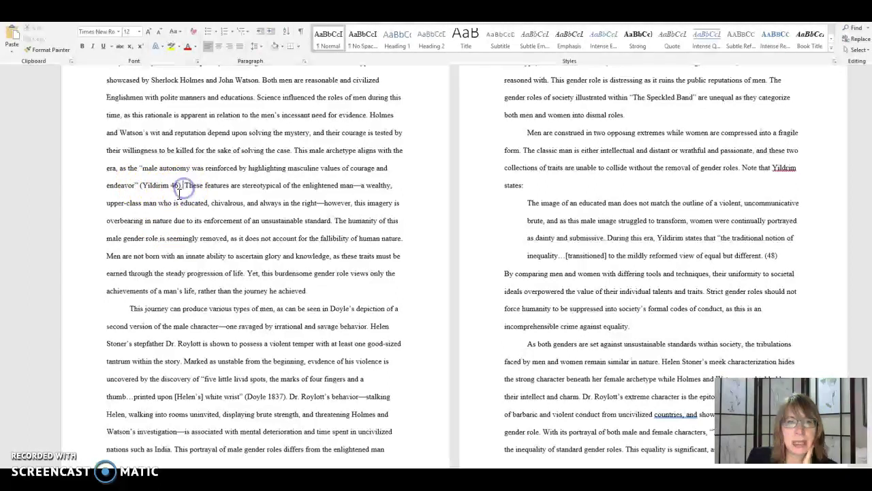
left_click(183, 192)
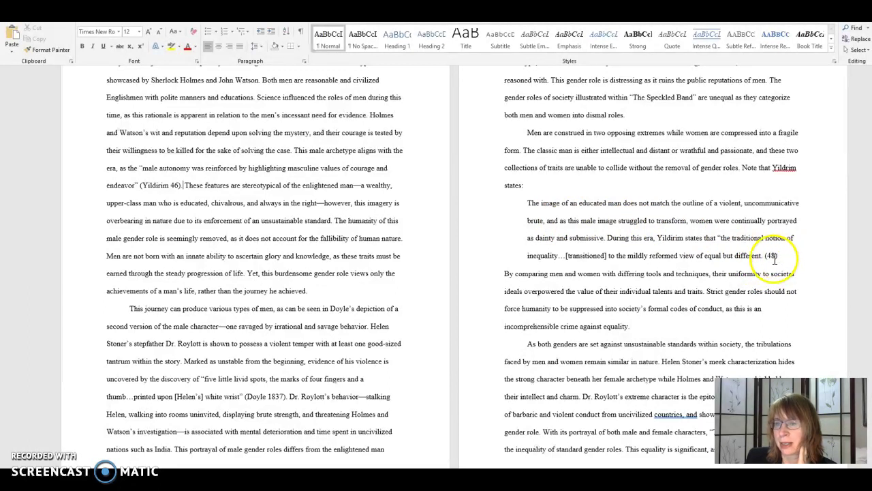
- Delete the two-line paragraph above Works Cited and remove the colon from its heading
scroll(538, 381, "down", 4)
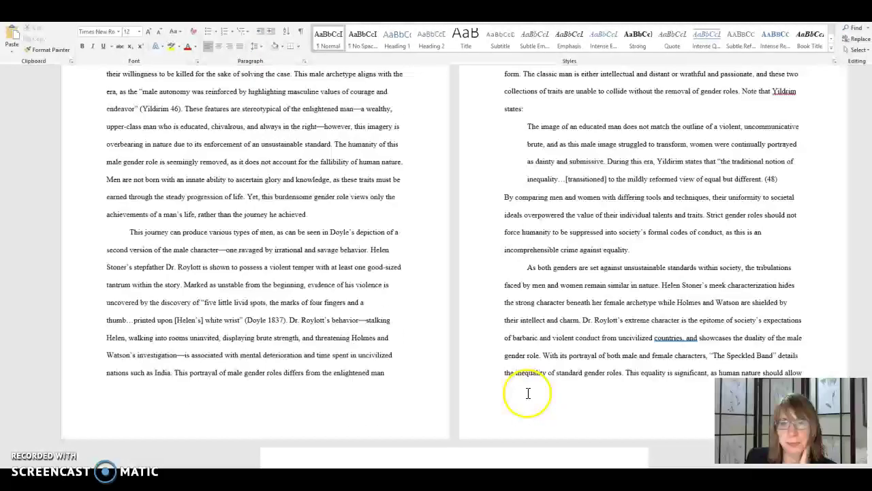
scroll(533, 391, "down", 3)
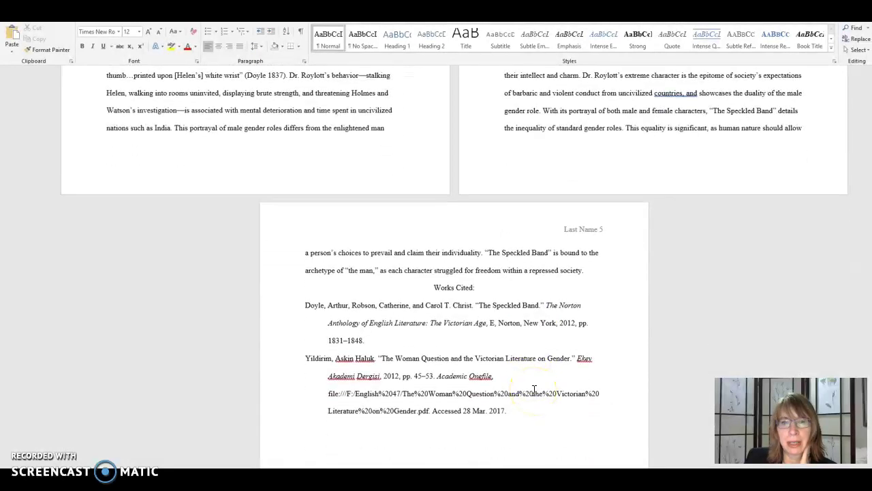
scroll(534, 390, "down", 1)
left_click(592, 224)
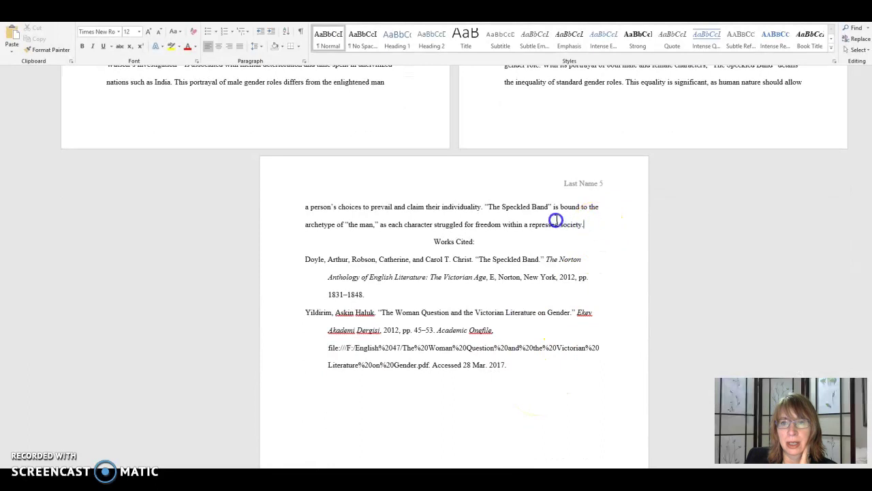
left_click_drag(556, 219, 288, 219)
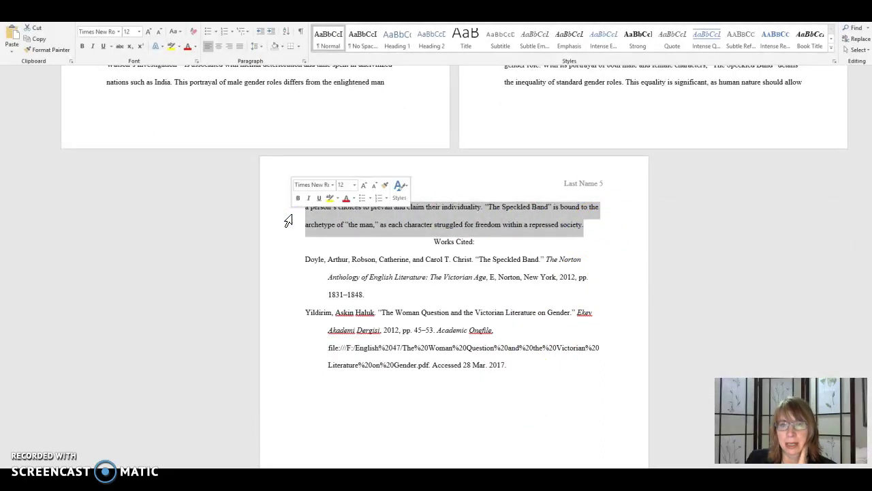
key("Delete")
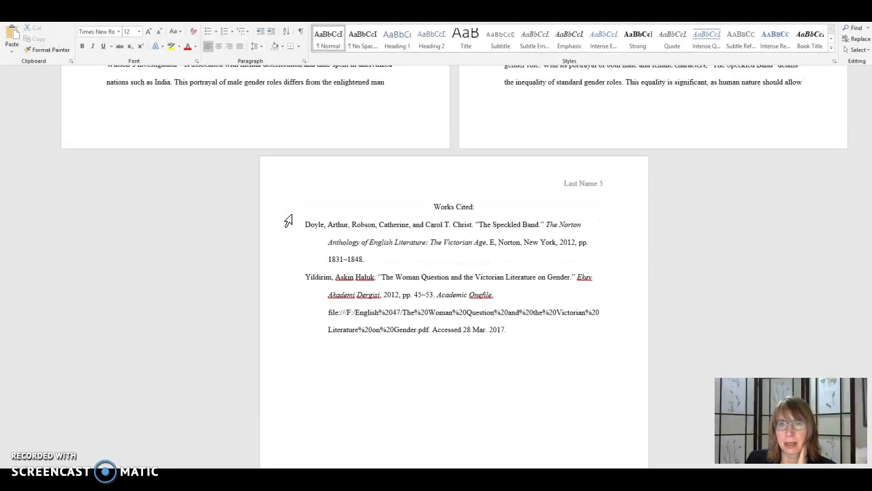
left_click(477, 209)
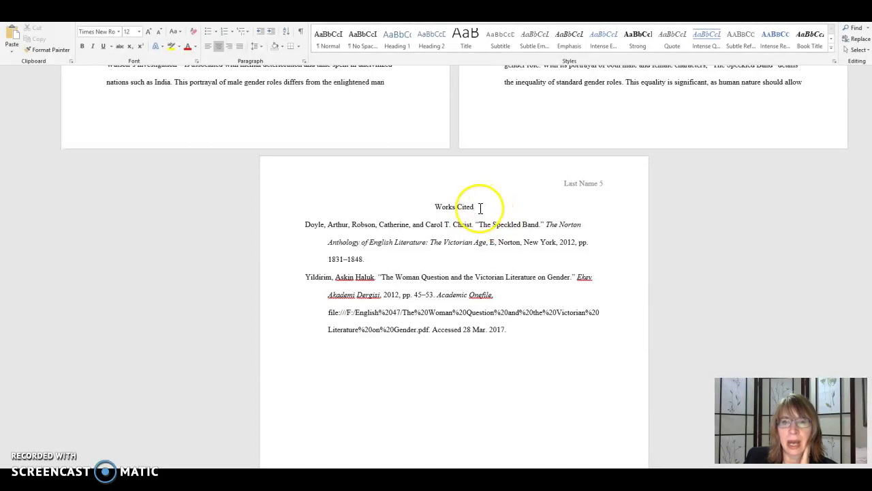
left_click(477, 209)
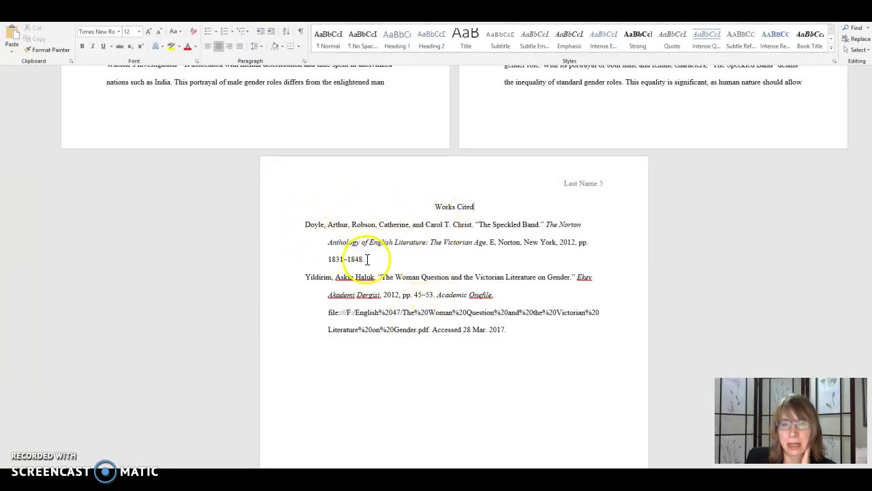
left_click_drag(369, 259, 304, 229)
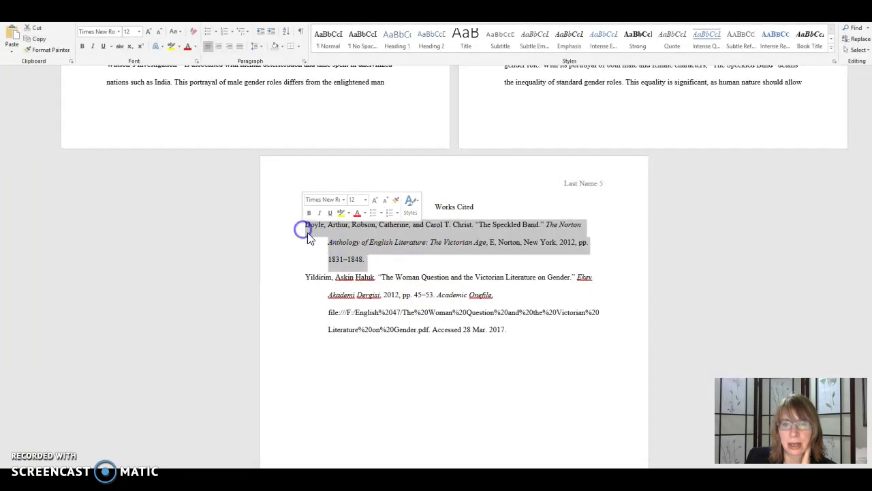
left_click(389, 318)
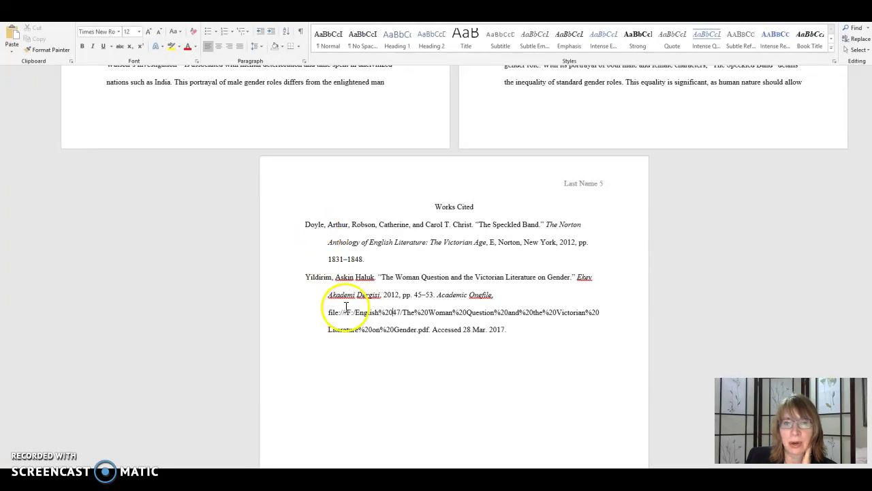
scroll(370, 337, "up", 3)
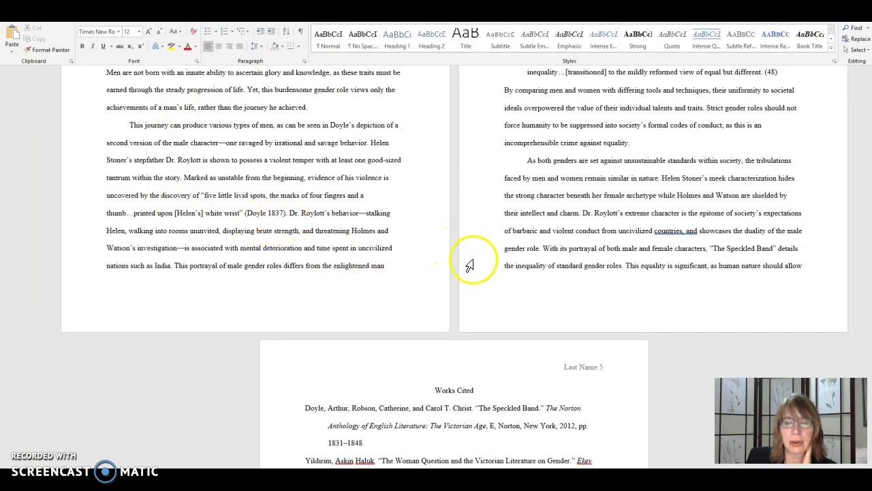
scroll(467, 263, "down", 2)
scroll(475, 264, "down", 2)
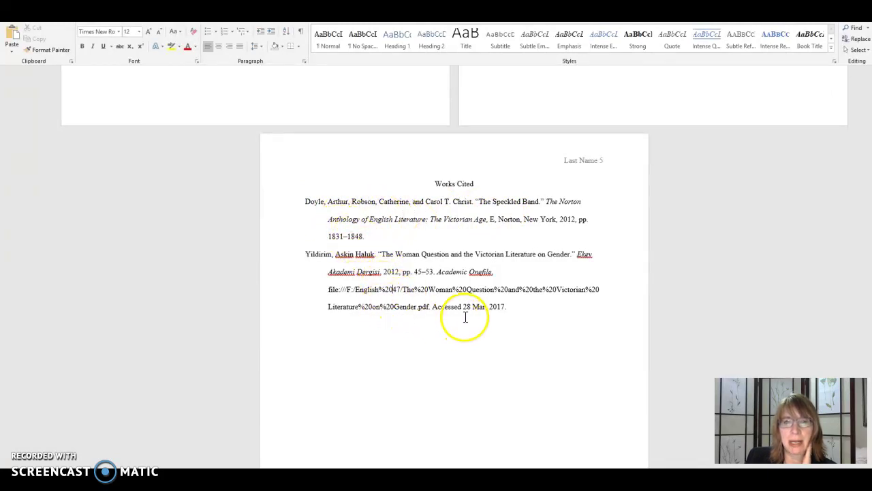
scroll(400, 235, "up", 1)
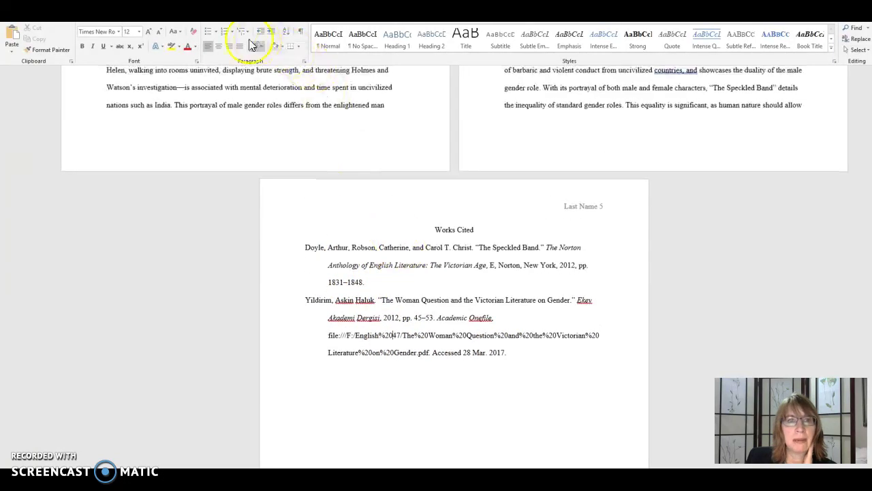
- Set Special indentation to Hanging for the Yildirim entry in the Paragraph dialog
left_click(304, 61)
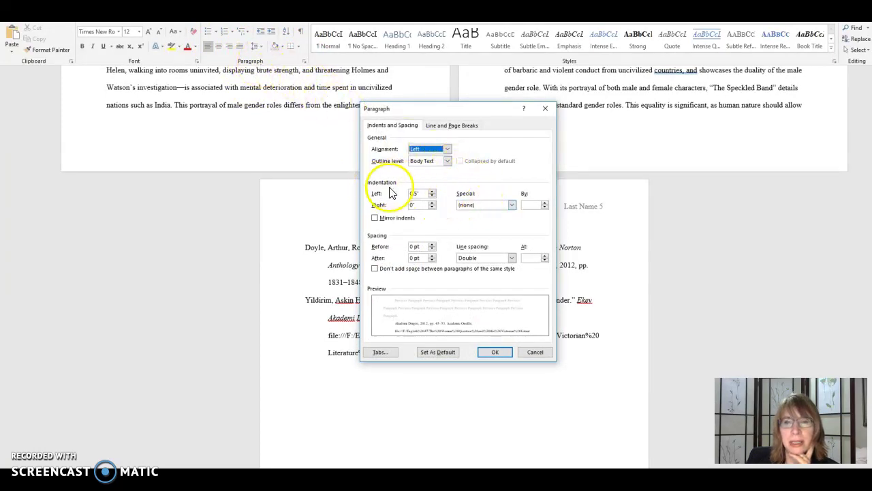
left_click(512, 205)
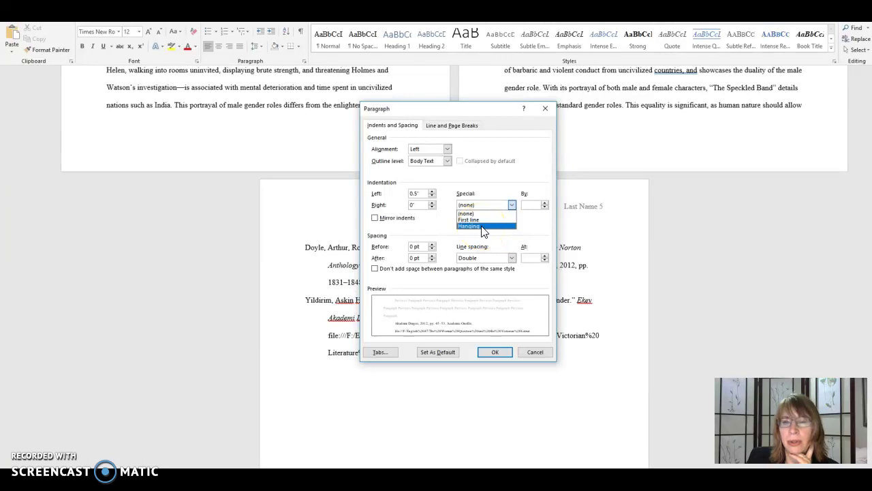
left_click(493, 353)
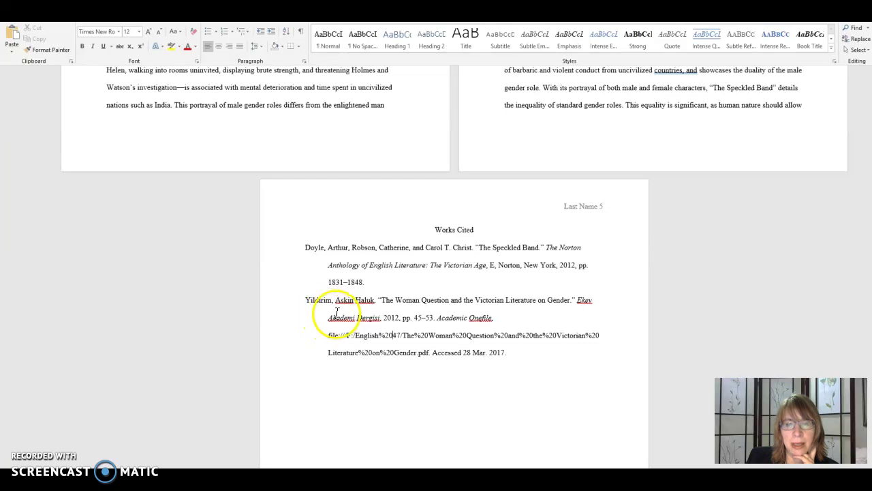
left_click(393, 334)
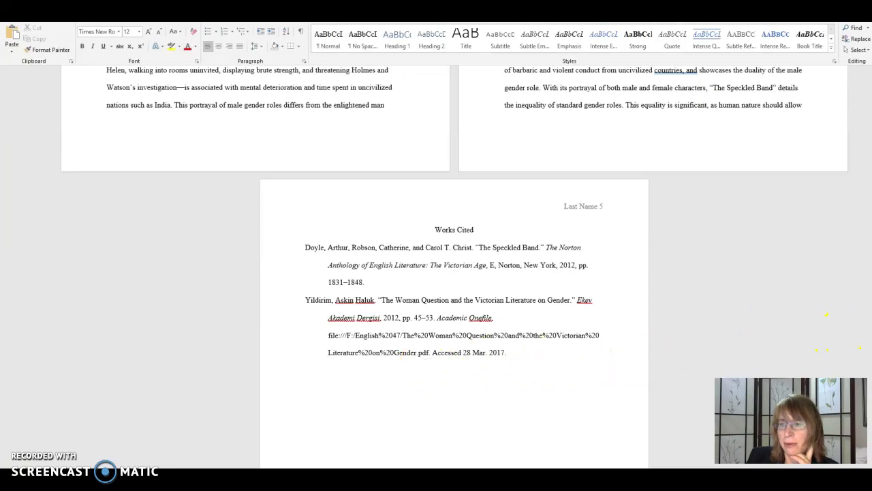
scroll(826, 314, "up", 20)
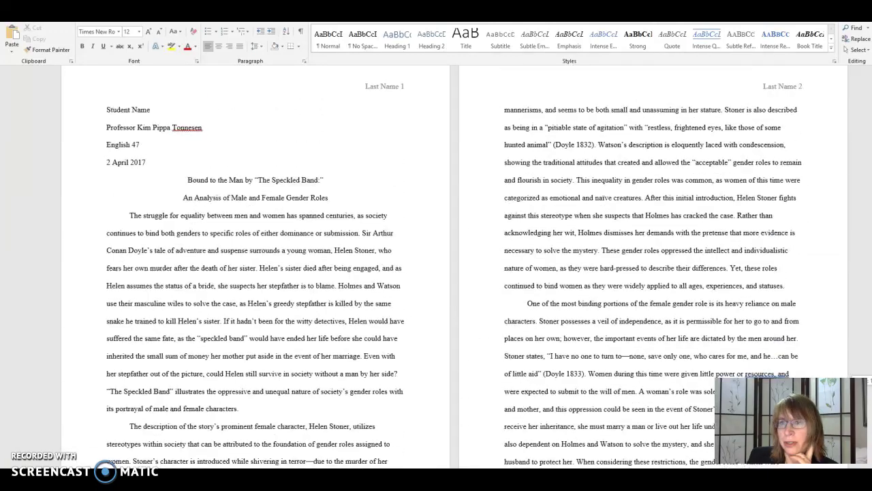